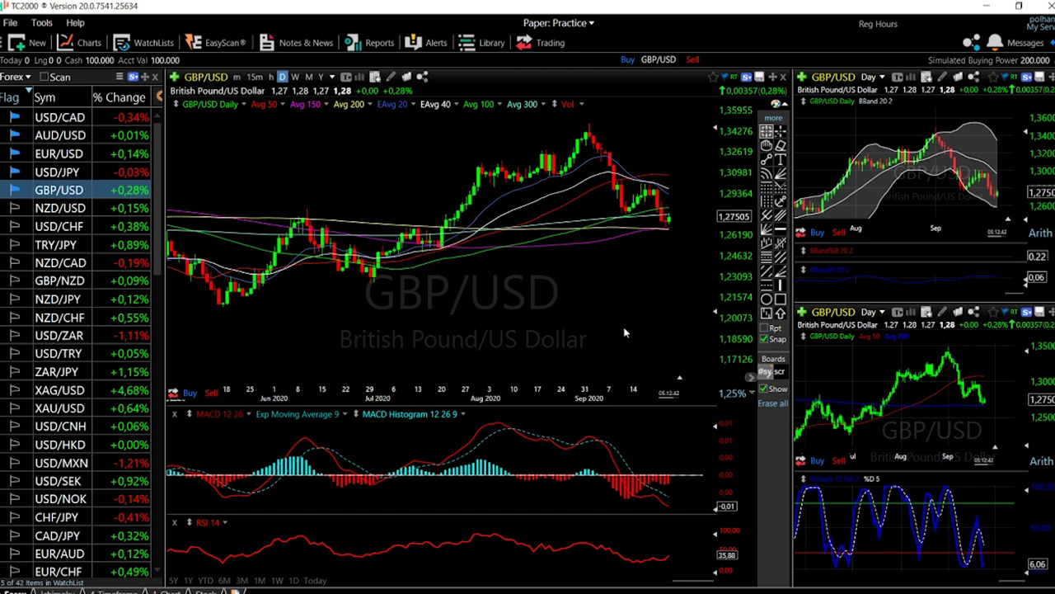
Step: Add a horizontal level at 1.26629 on the GBP/USD daily chart
{"action": "left_click", "coordinate": [666, 227]}
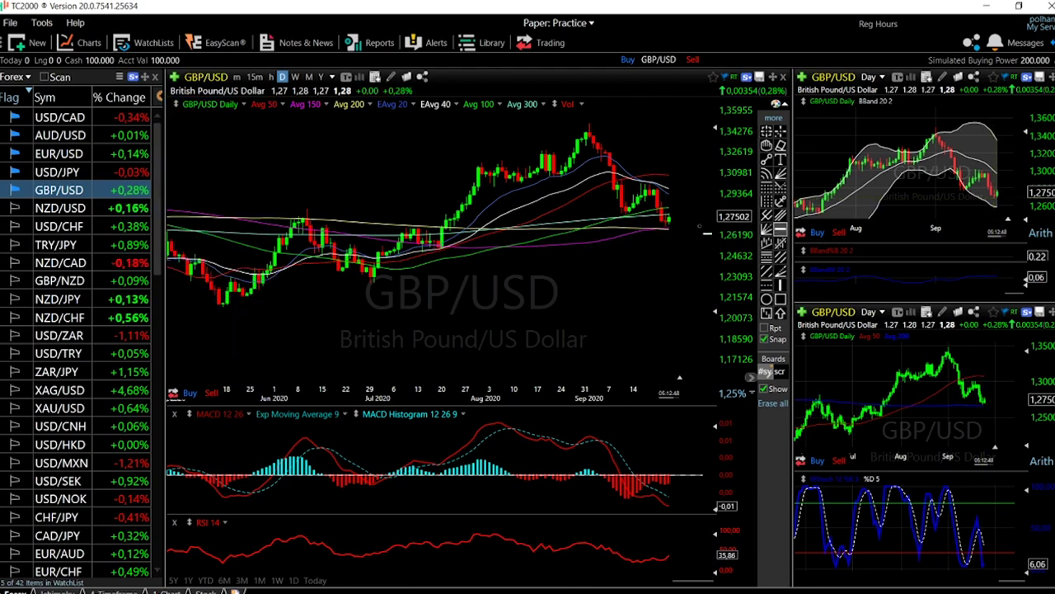
{"action": "left_click", "coordinate": [672, 228]}
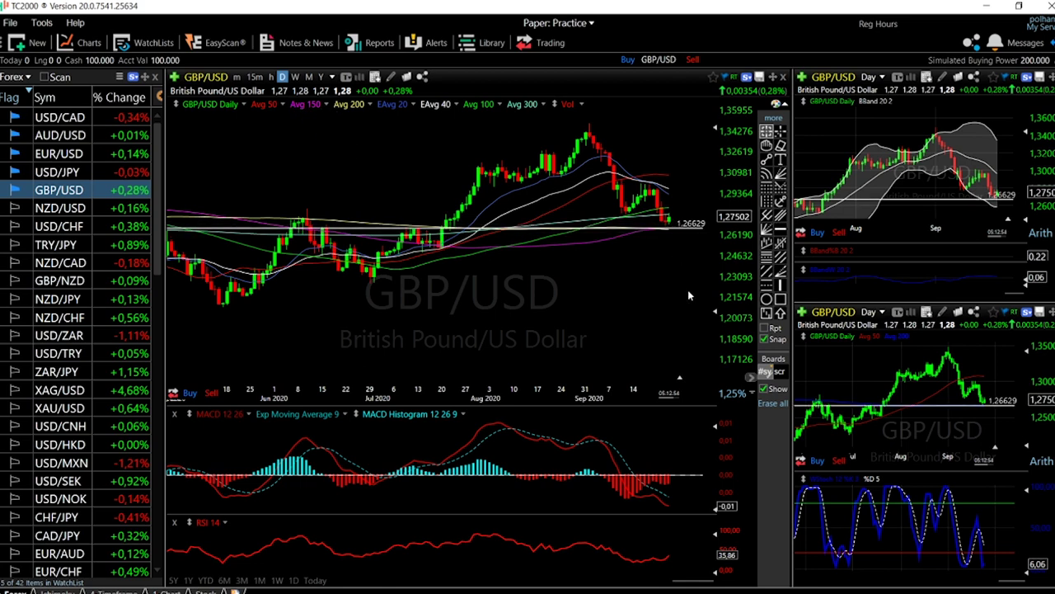
{"action": "scroll", "coordinate": [684, 260], "scroll_direction": "up", "scroll_amount": 2}
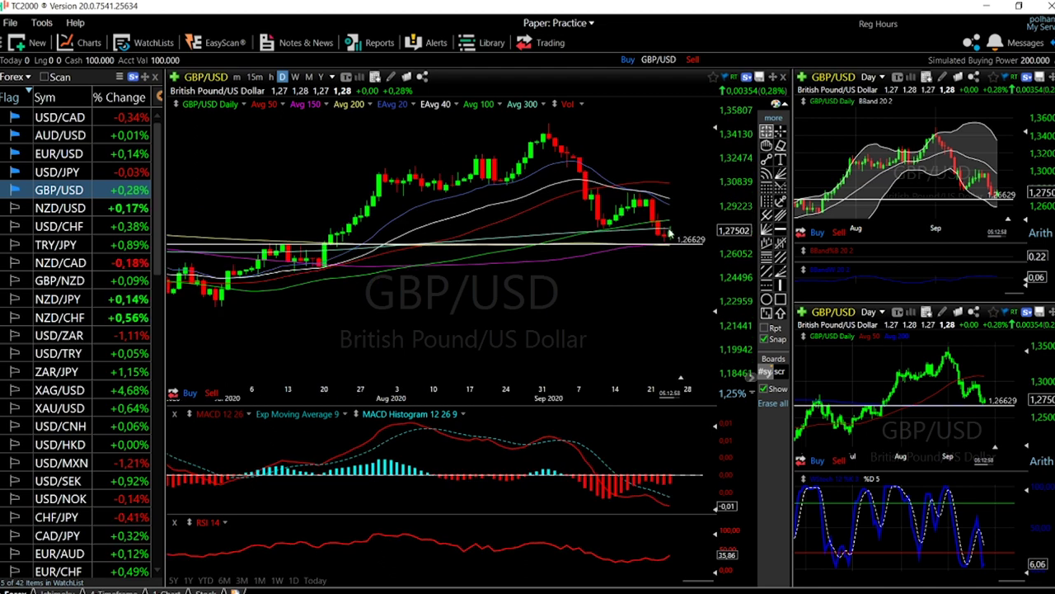
Step: Check the bar's price and indicator values, then select the 1.26629 line
{"action": "left_click", "coordinate": [670, 231]}
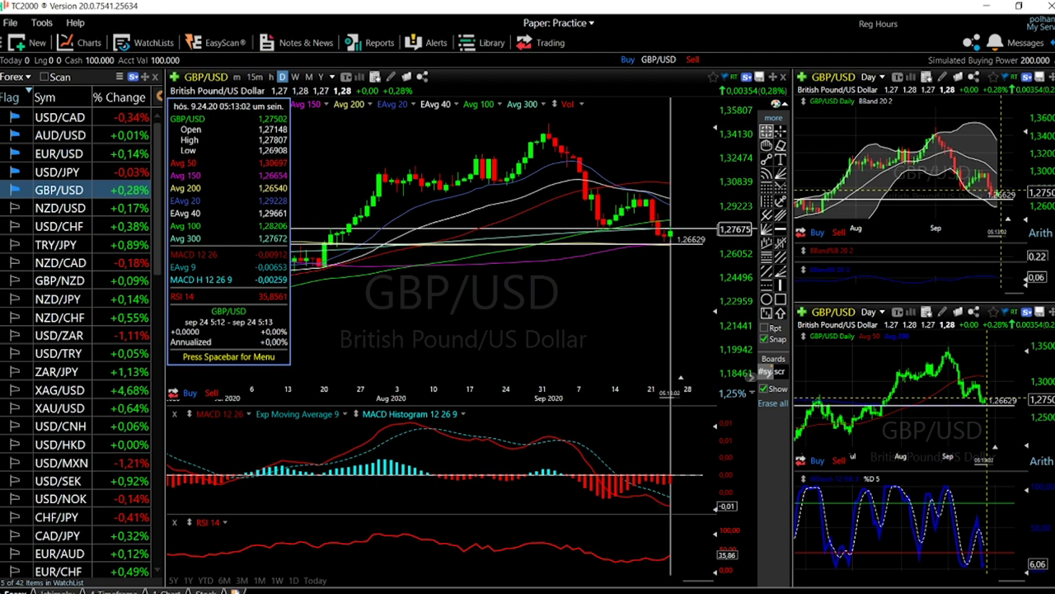
{"action": "left_click", "coordinate": [672, 234]}
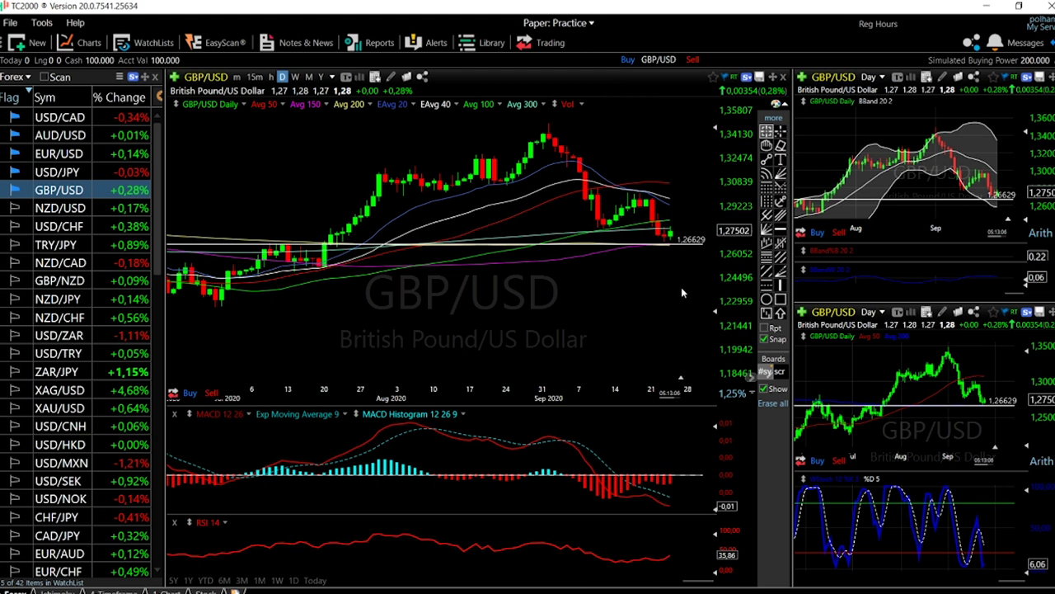
{"action": "left_click", "coordinate": [672, 237]}
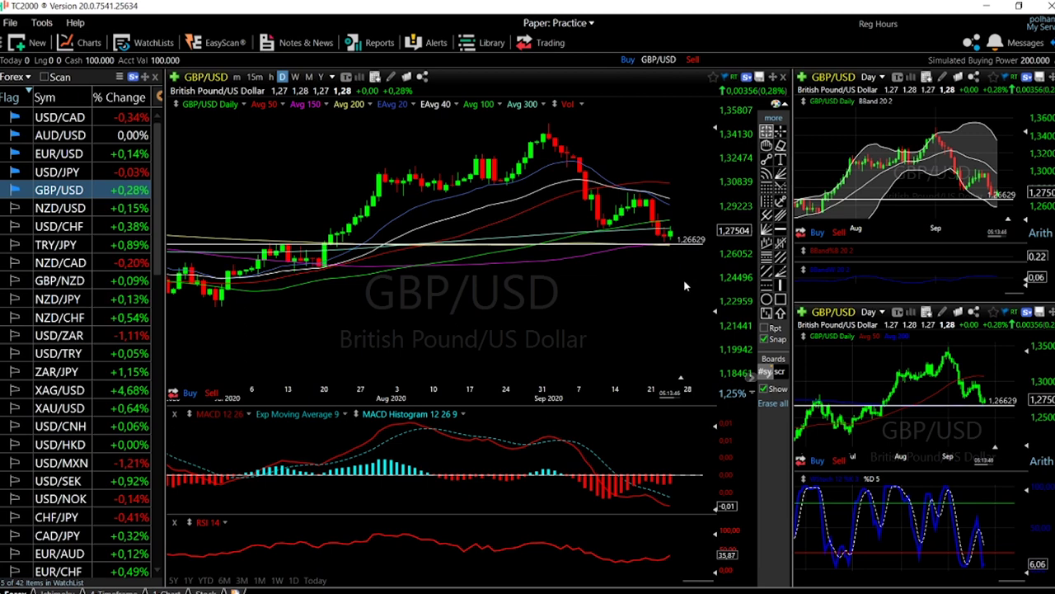
Step: Zoom out and delete the 1.26629 horizontal line, then ready the trend line tool
{"action": "scroll", "coordinate": [685, 287], "scroll_direction": "down", "scroll_amount": 2}
{"action": "scroll", "coordinate": [684, 286], "scroll_direction": "down", "scroll_amount": 1}
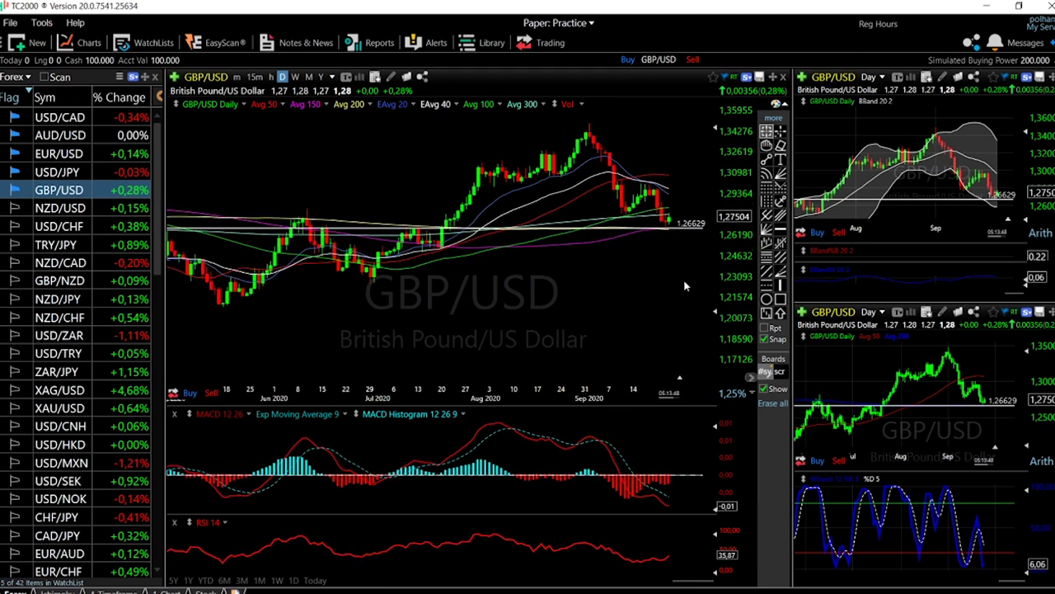
{"action": "scroll", "coordinate": [684, 286], "scroll_direction": "down", "scroll_amount": 2}
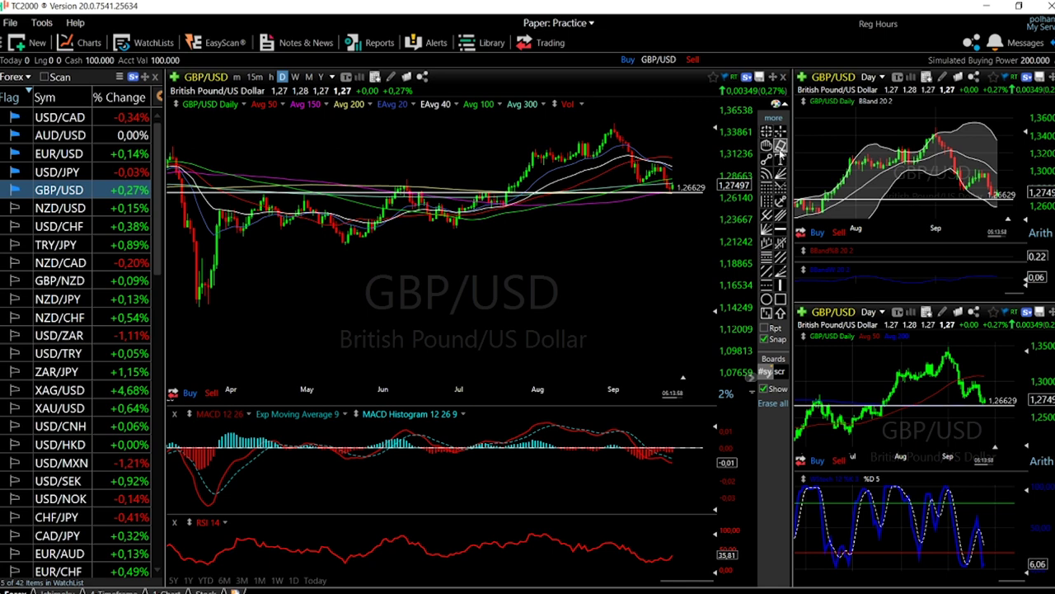
{"action": "left_click", "coordinate": [780, 147]}
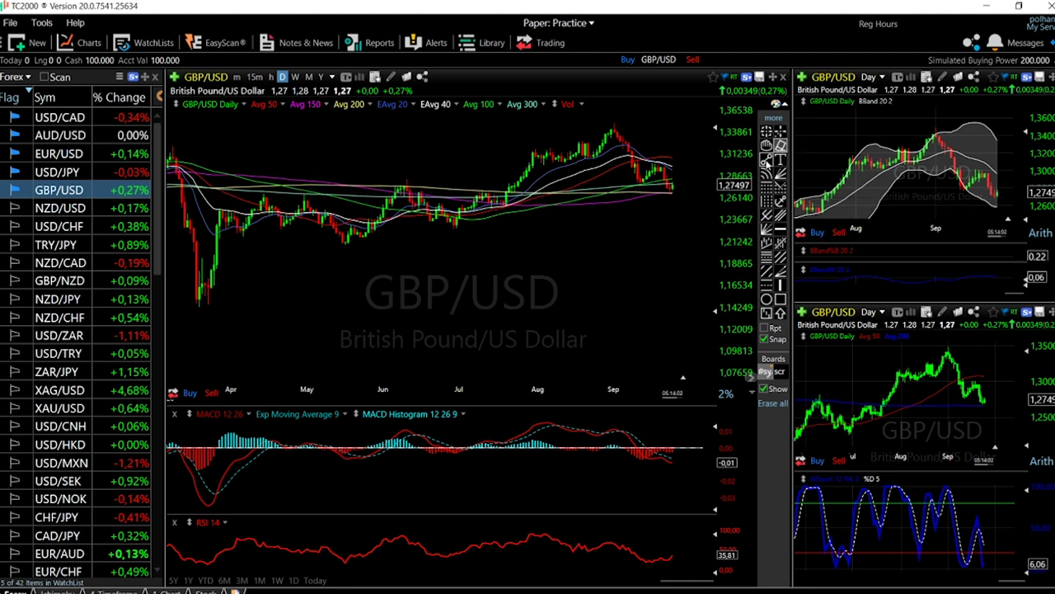
{"action": "key", "text": "Escape"}
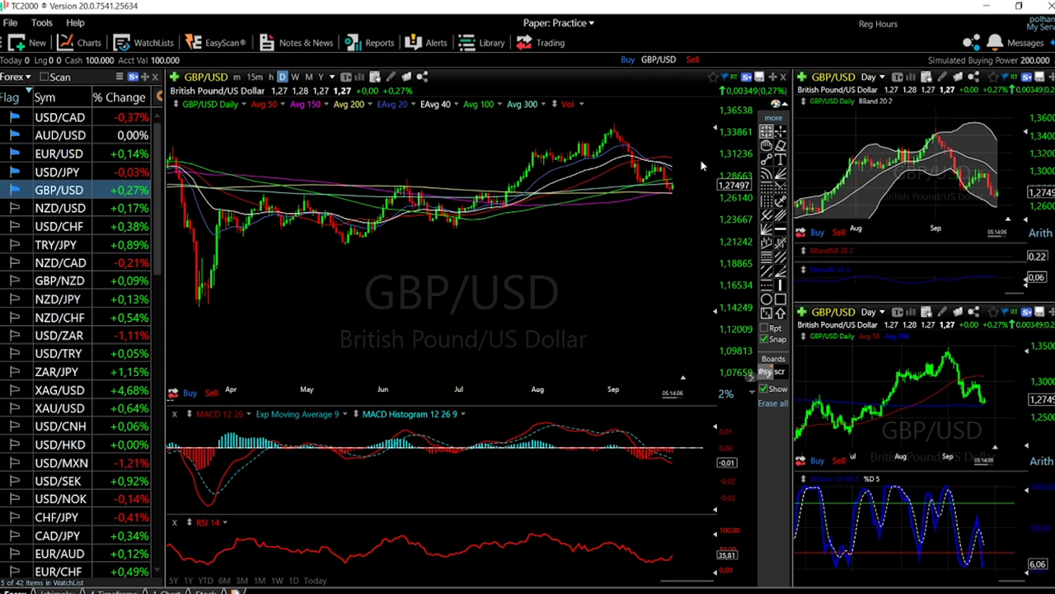
{"action": "left_click", "coordinate": [767, 159]}
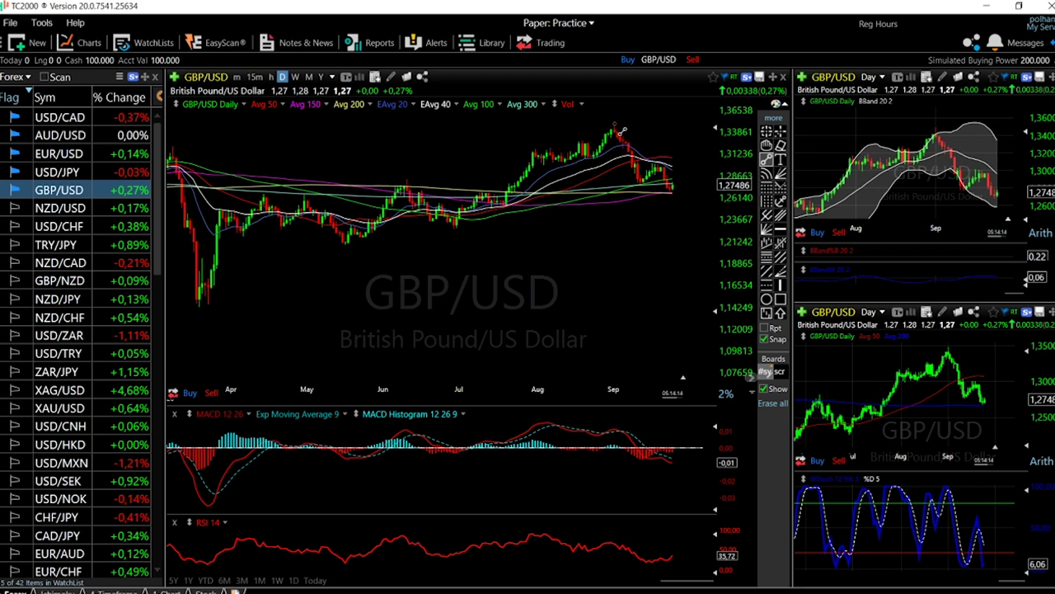
Step: Draw a downtrend line from the September high and levels at 1.25187 and 1.22579, then load USD/JPY
{"action": "left_click_drag", "start_coordinate": [615, 125], "coordinate": [710, 206]}
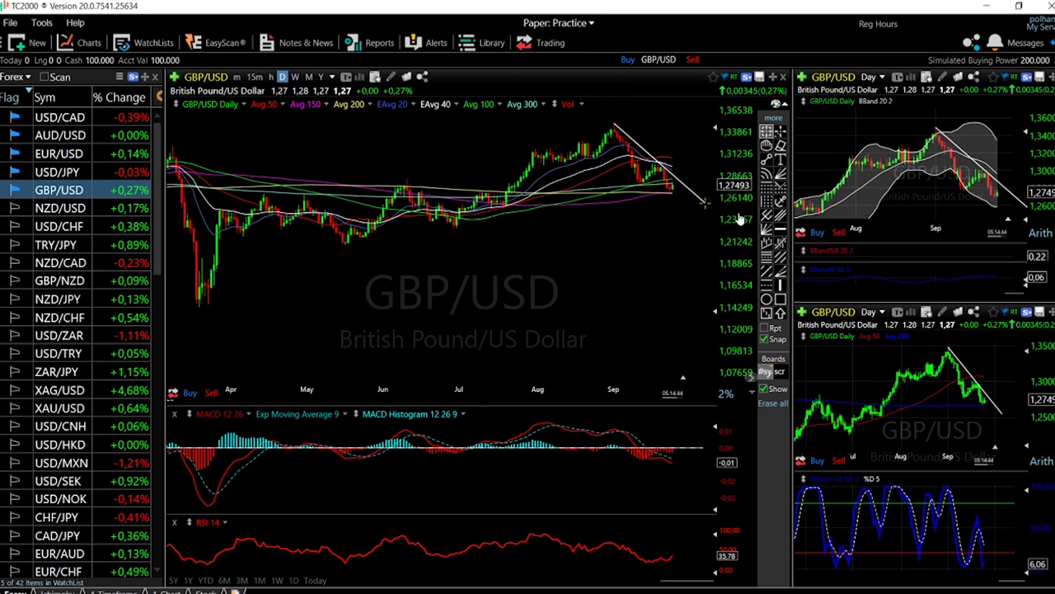
{"action": "left_click", "coordinate": [780, 229]}
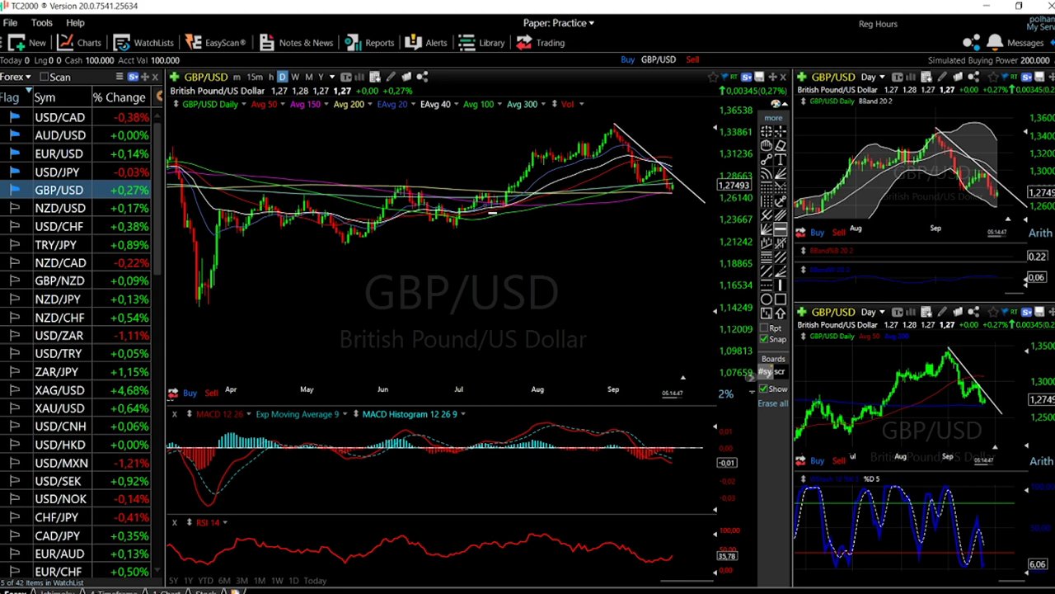
{"action": "left_click", "coordinate": [491, 212]}
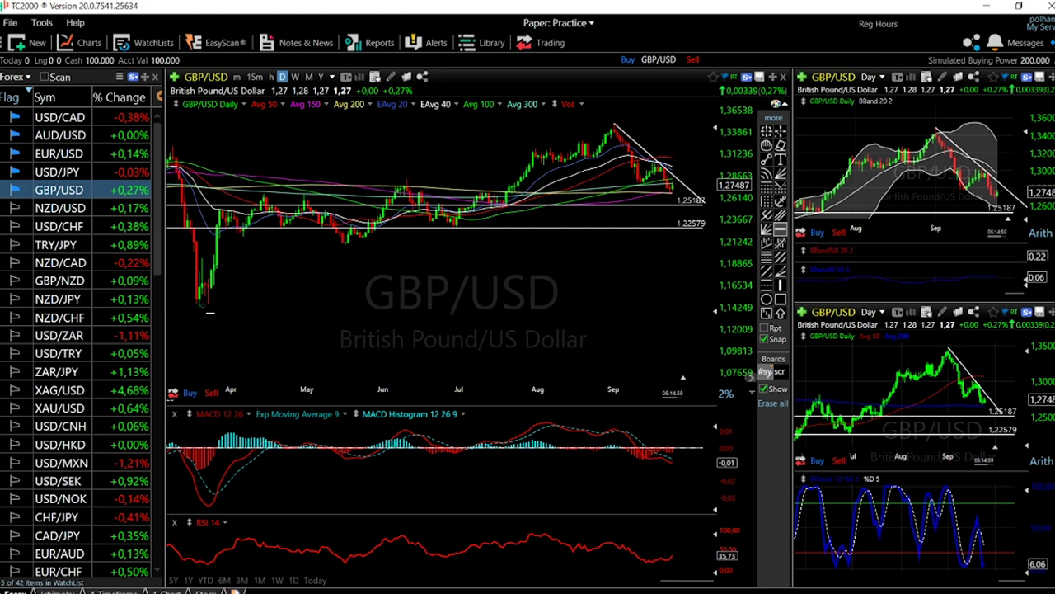
{"action": "key", "text": "Up"}
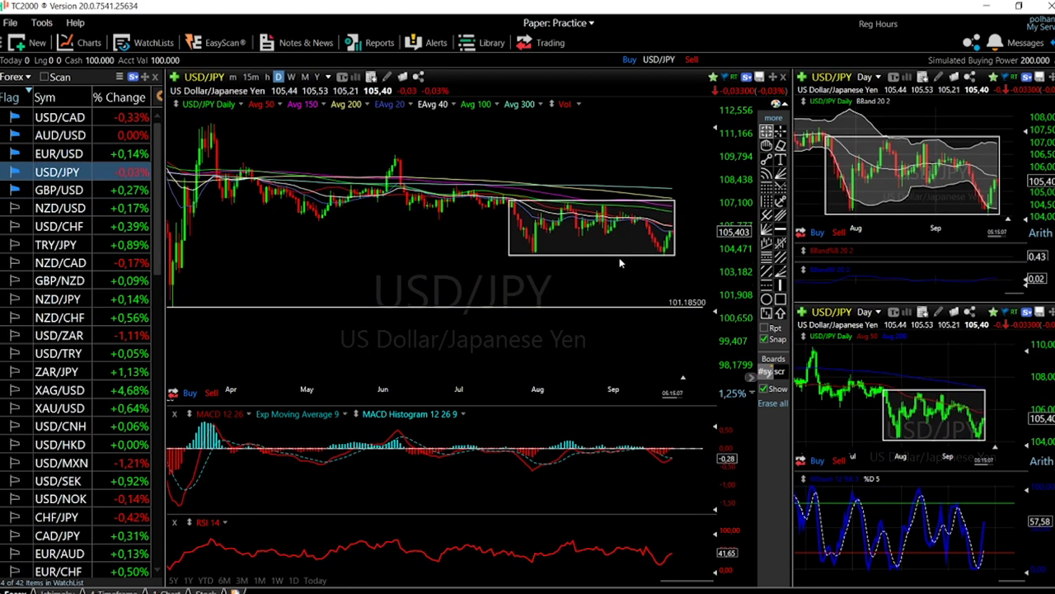
Step: Place a USD/JPY support level at 104.1810 and drag it down to about 104.03
{"action": "scroll", "coordinate": [621, 263], "scroll_direction": "up", "scroll_amount": 3}
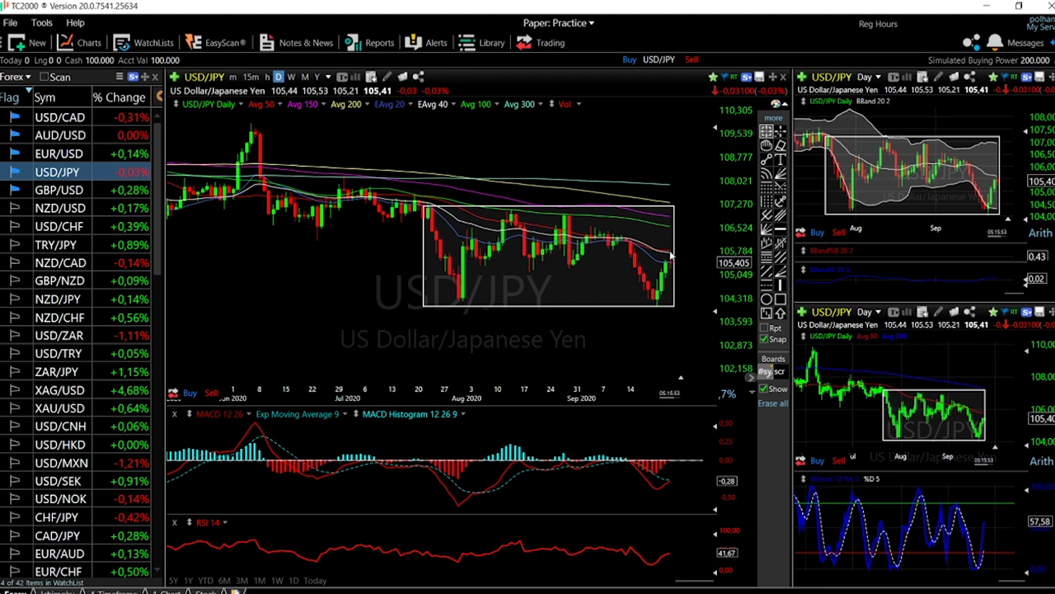
{"action": "left_click", "coordinate": [691, 304]}
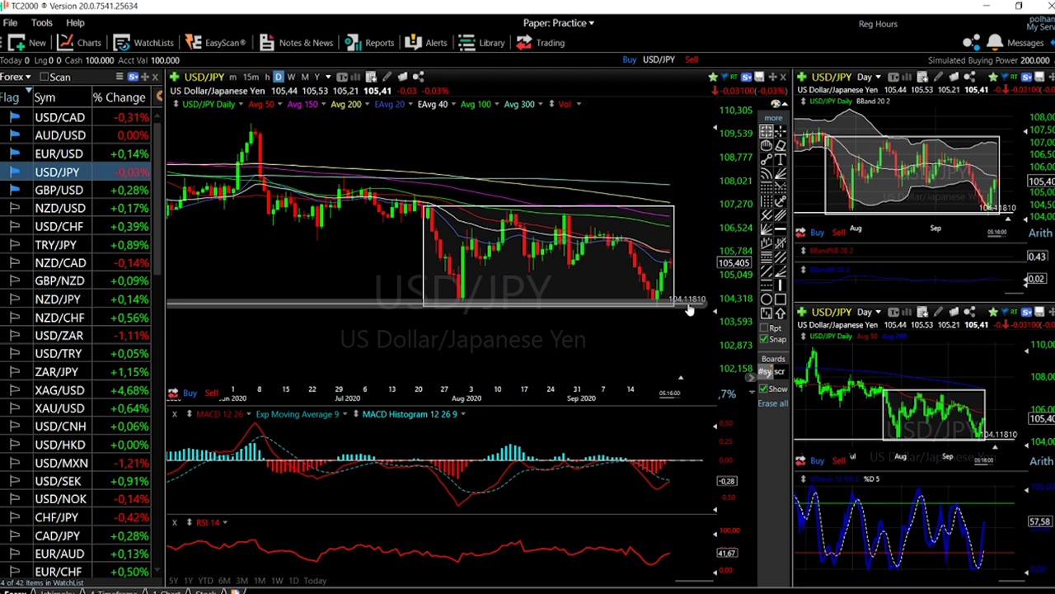
{"action": "left_click_drag", "start_coordinate": [689, 310], "coordinate": [689, 313]}
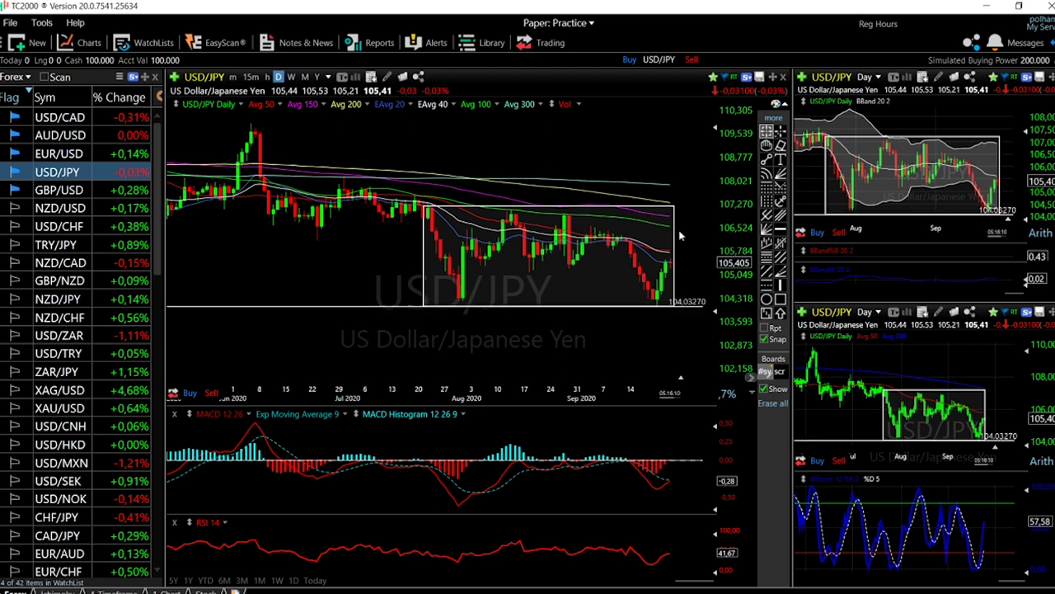
Step: Load EUR/USD and read the latest bar's price and date from the crosshair readout
{"action": "left_click", "coordinate": [117, 157]}
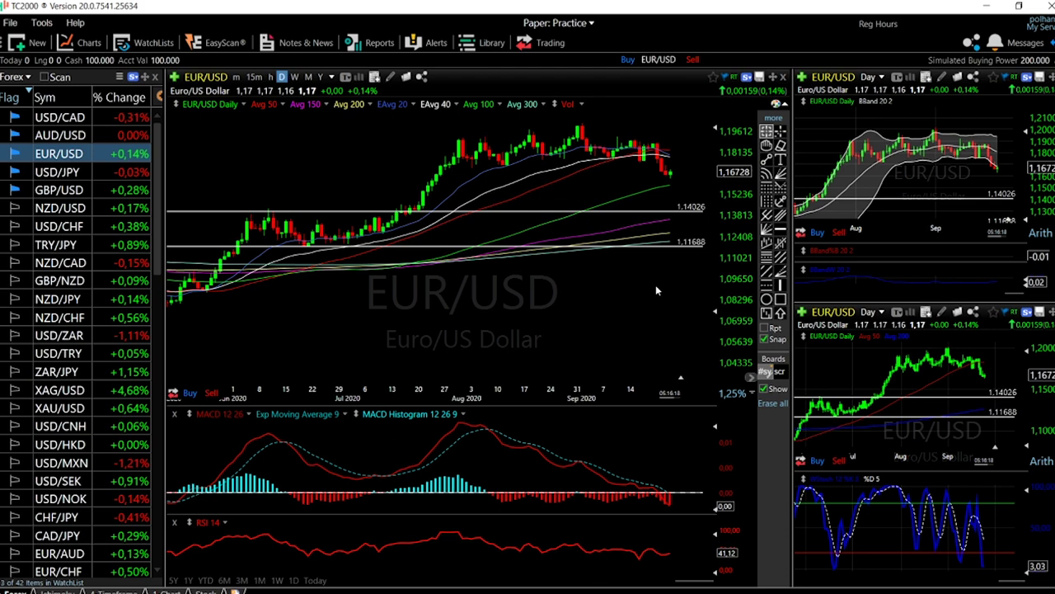
{"action": "left_click_drag", "start_coordinate": [656, 285], "coordinate": [674, 183]}
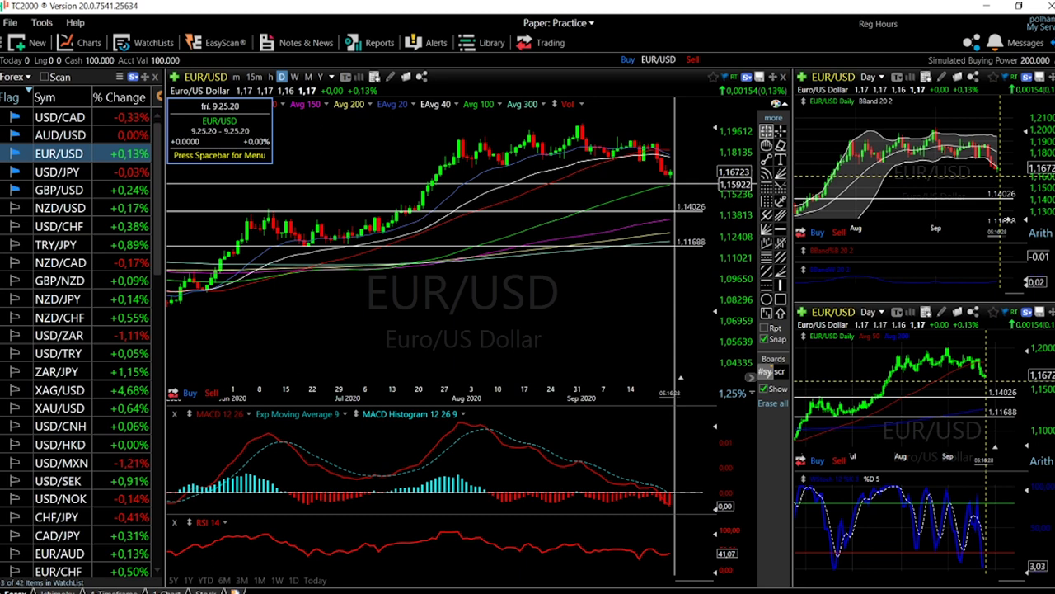
{"action": "left_click_drag", "start_coordinate": [674, 183], "coordinate": [667, 190]}
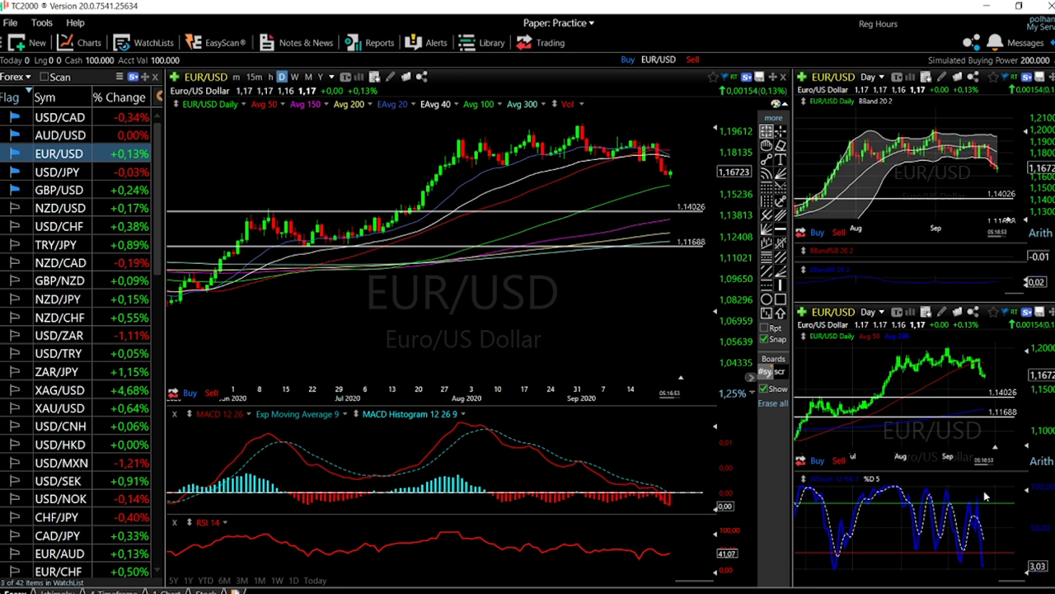
Step: Change the lower-right EUR/USD chart's timeframe from Day to Weekly
{"action": "left_click", "coordinate": [879, 313]}
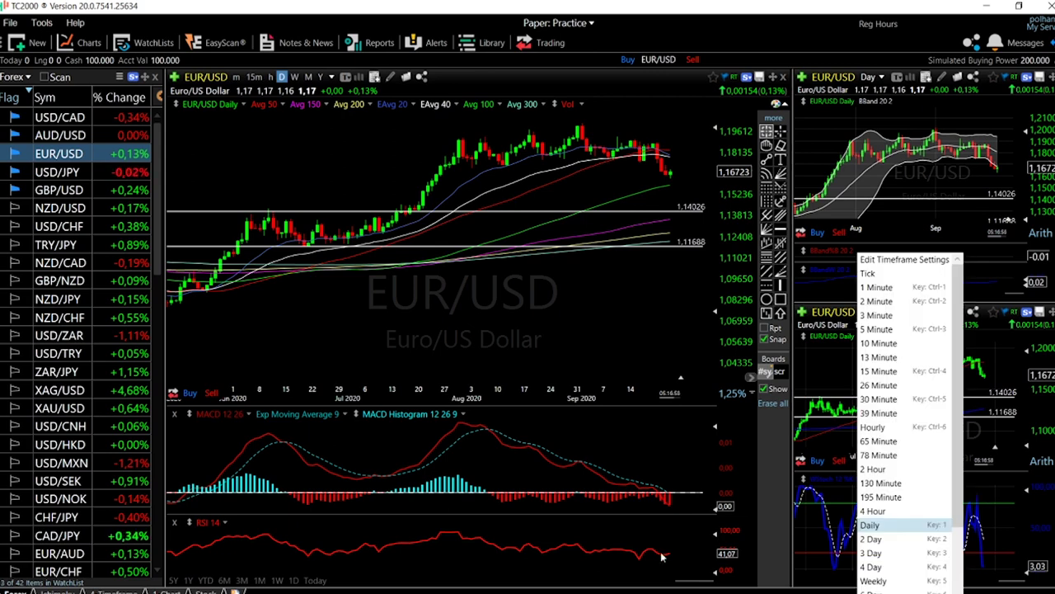
{"action": "left_click", "coordinate": [874, 580]}
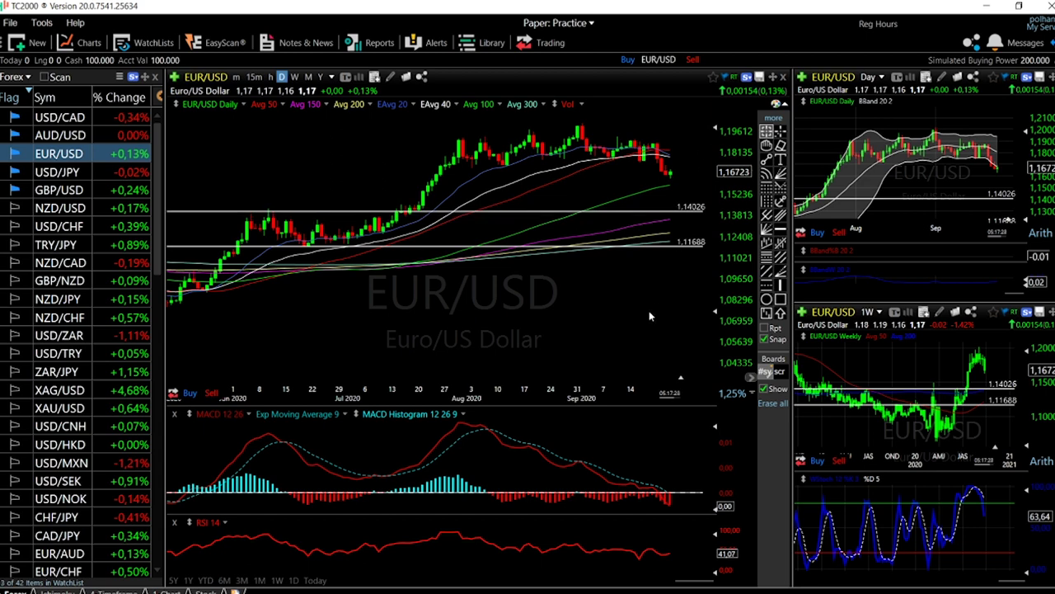
Step: Load AUD/USD and briefly show the crosshair readout of price and indicator values
{"action": "left_click", "coordinate": [64, 138]}
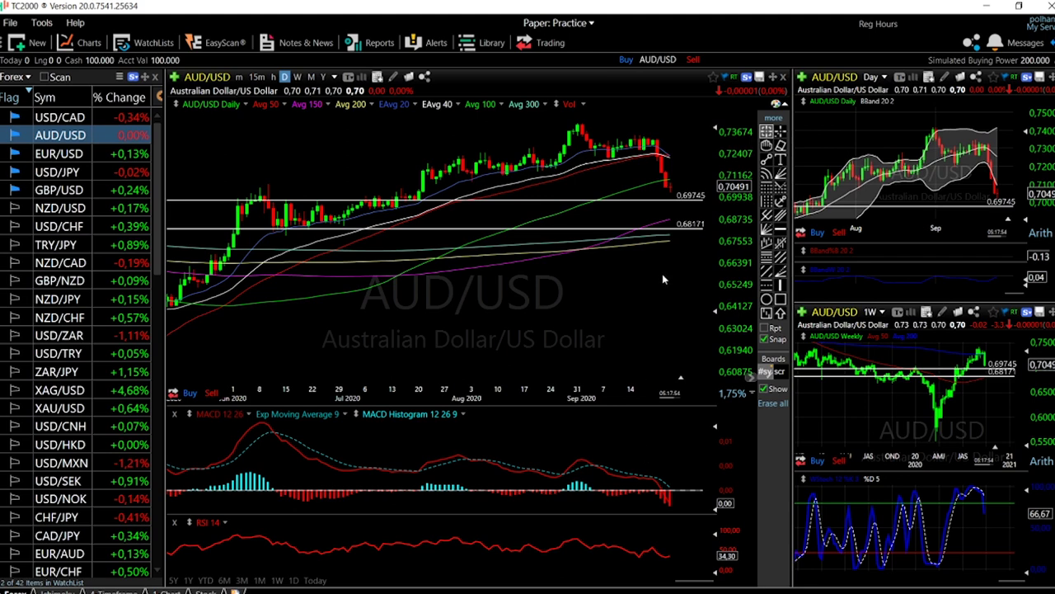
{"action": "mouse_move", "coordinate": [676, 199]}
{"action": "left_click", "coordinate": [669, 220]}
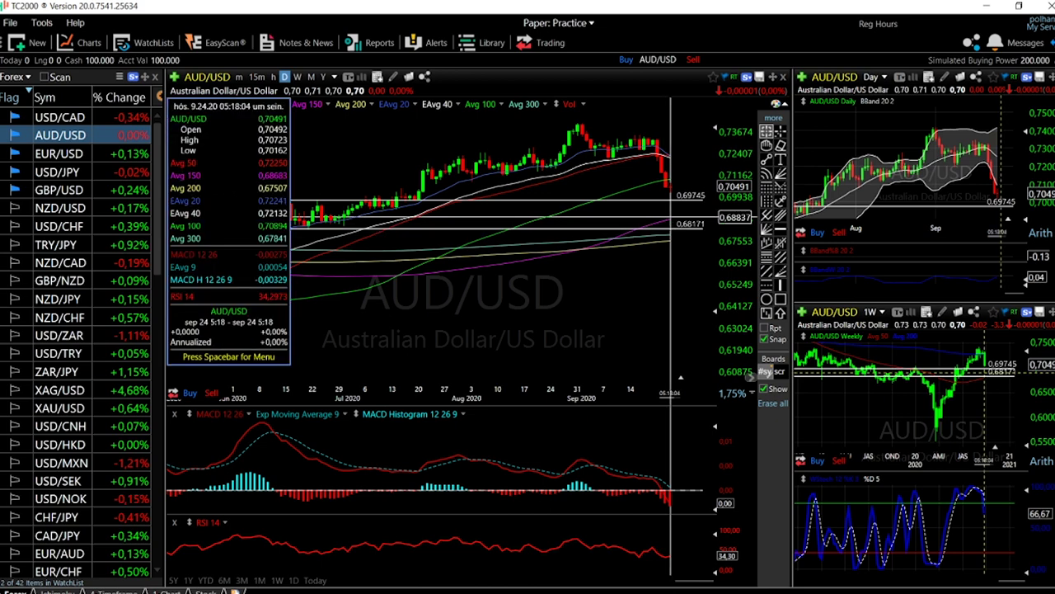
{"action": "left_click", "coordinate": [671, 219]}
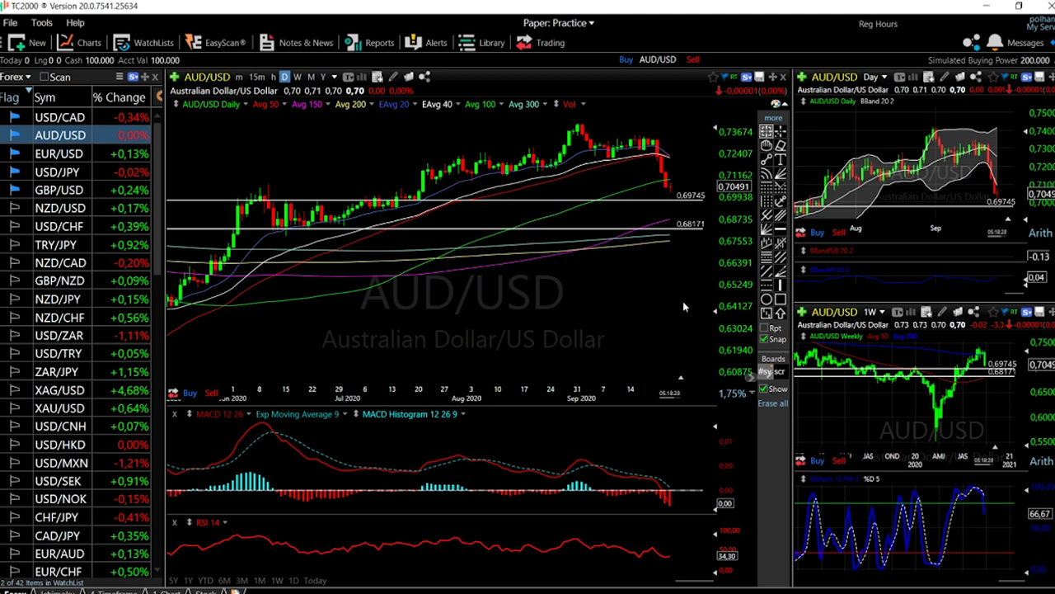
Step: Load USD/CAD and read the price and date with the crosshair data box
{"action": "left_click", "coordinate": [57, 120]}
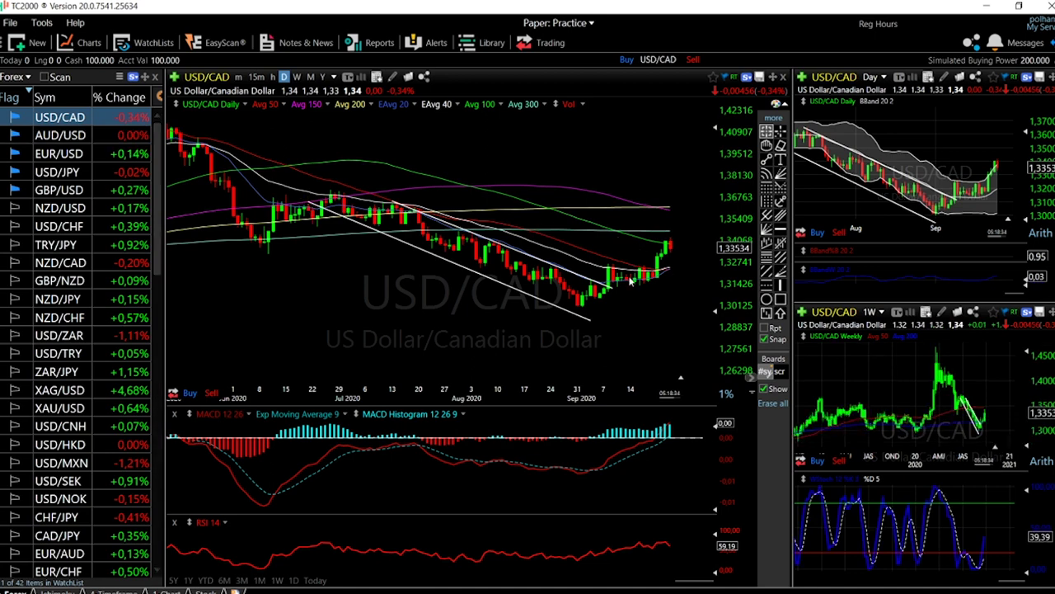
{"action": "left_click", "coordinate": [675, 238]}
{"action": "mouse_move", "coordinate": [670, 231]}
{"action": "mouse_move", "coordinate": [671, 209]}
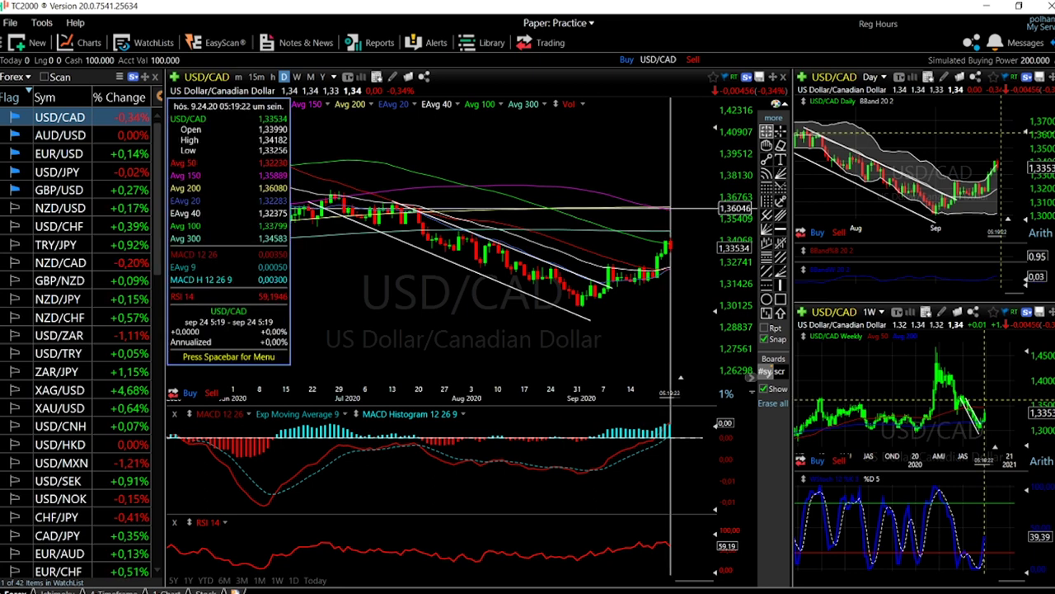
Step: Draw a horizontal resistance line at 1.38597 on the USD/CAD daily chart
{"action": "scroll", "coordinate": [670, 207], "scroll_direction": "up", "scroll_amount": 3}
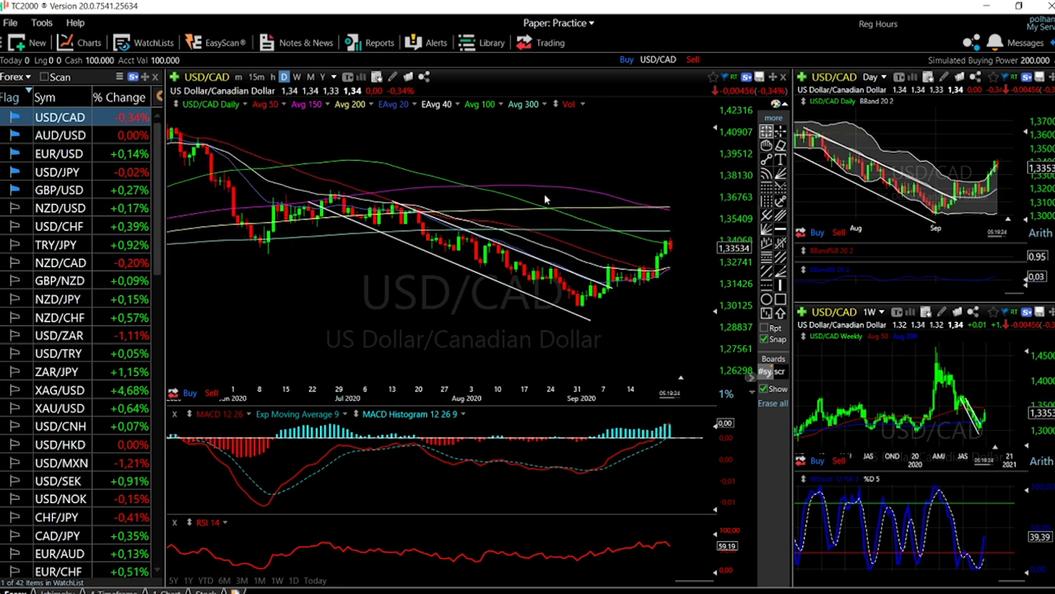
{"action": "scroll", "coordinate": [585, 206], "scroll_direction": "up", "scroll_amount": 1}
{"action": "scroll", "coordinate": [585, 206], "scroll_direction": "down", "scroll_amount": 5}
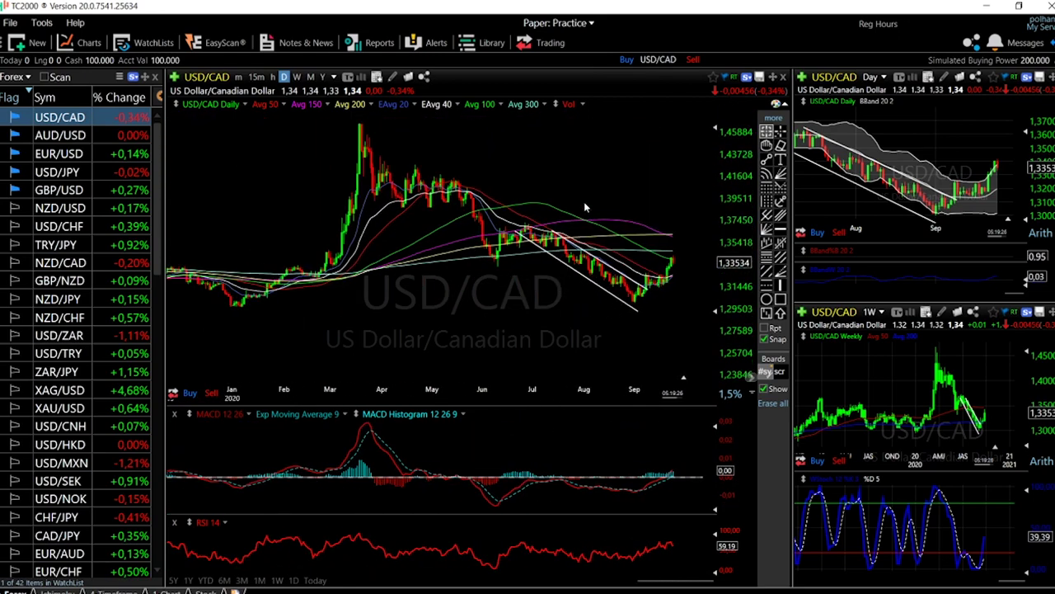
{"action": "left_click", "coordinate": [780, 229]}
{"action": "left_click", "coordinate": [504, 204]}
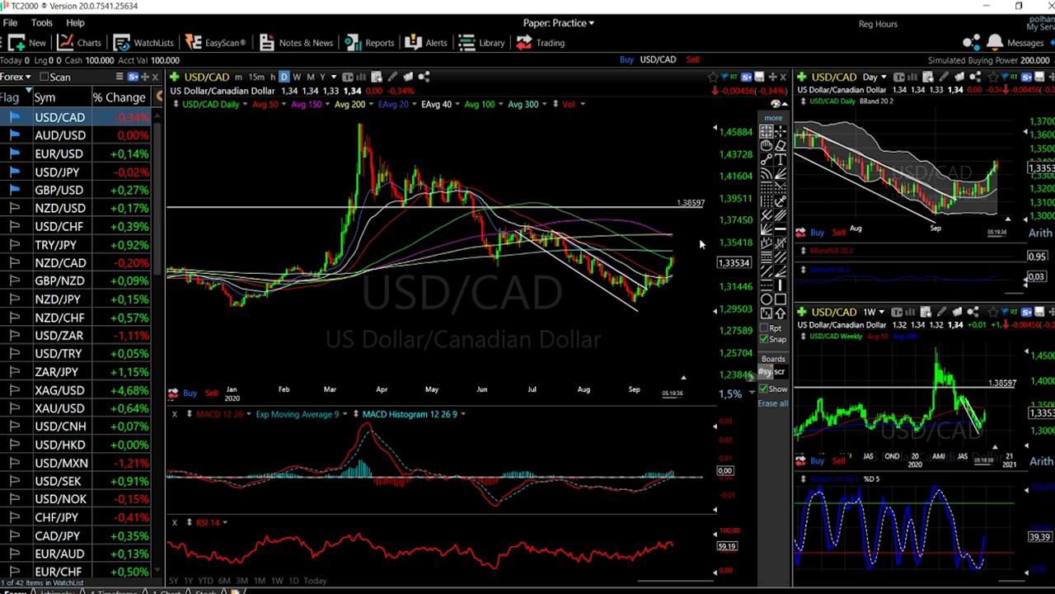
{"action": "scroll", "coordinate": [670, 282], "scroll_direction": "up", "scroll_amount": 2}
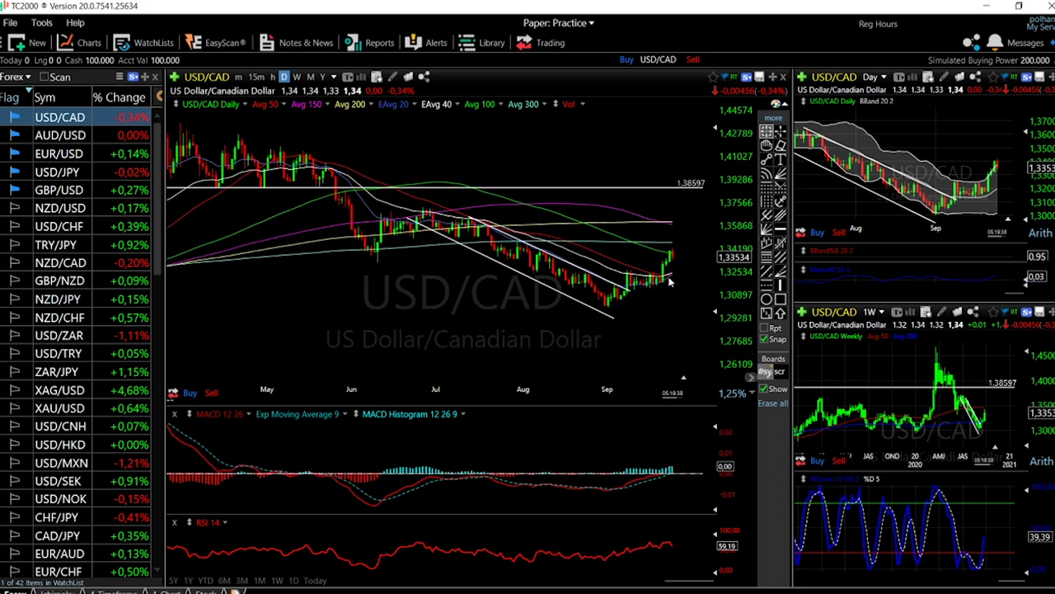
{"action": "scroll", "coordinate": [669, 282], "scroll_direction": "up", "scroll_amount": 2}
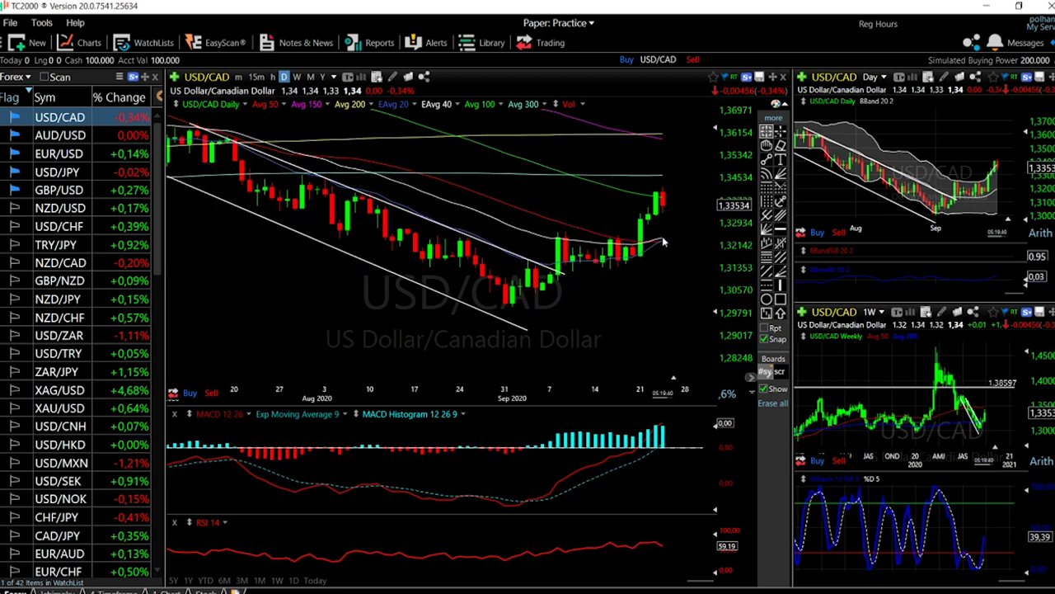